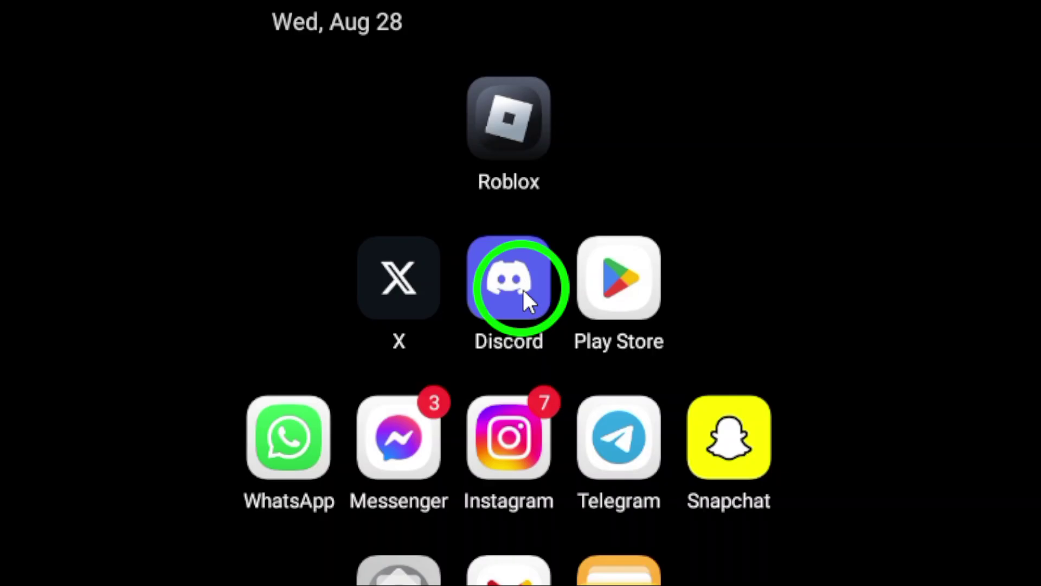
- Launch the Discord app from the Android home screen
left_click(526, 235)
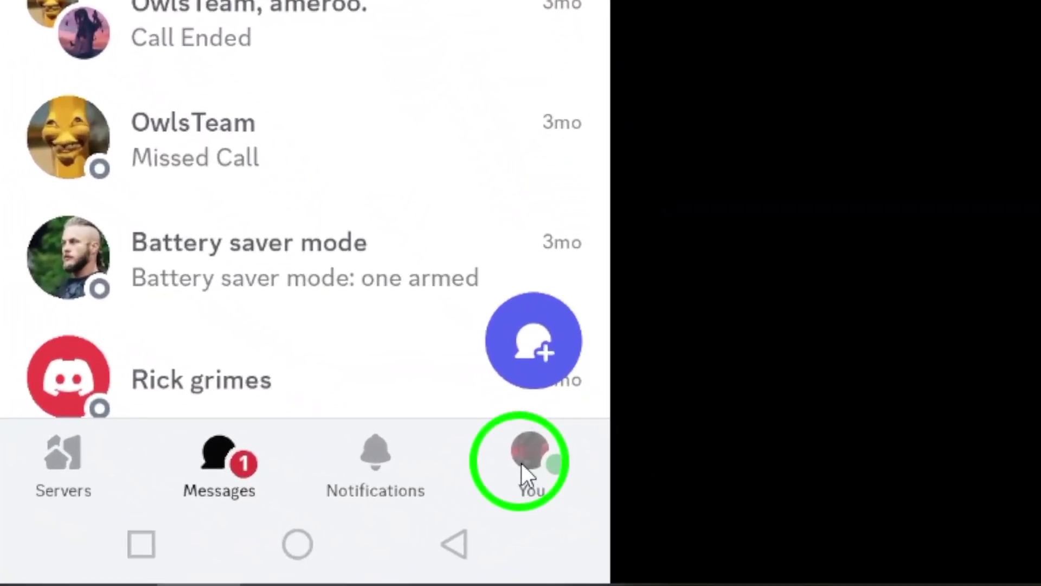
- Go to the You profile page and open Discord Settings via the gear icon
left_click(521, 463)
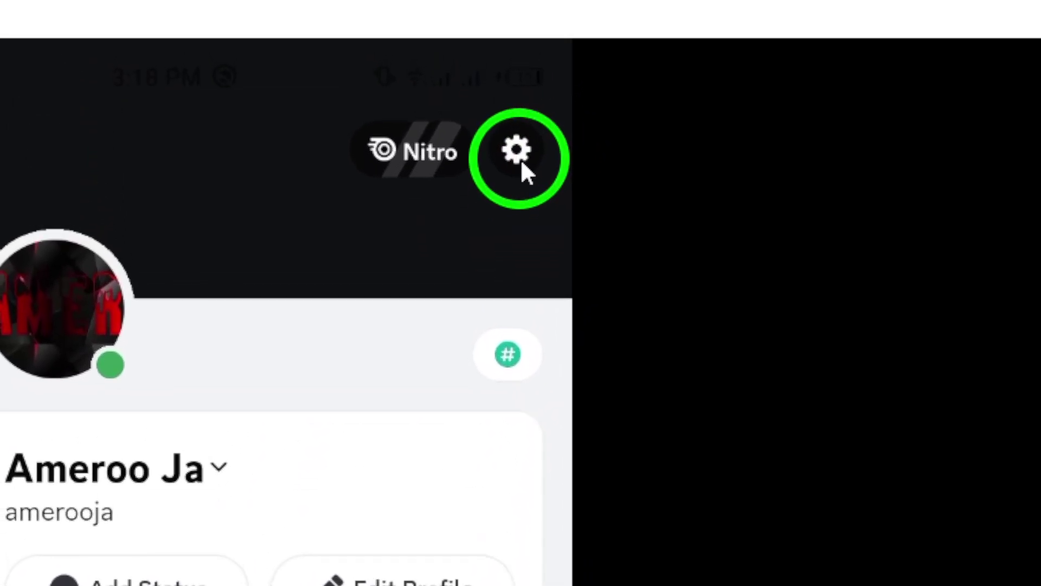
left_click(519, 163)
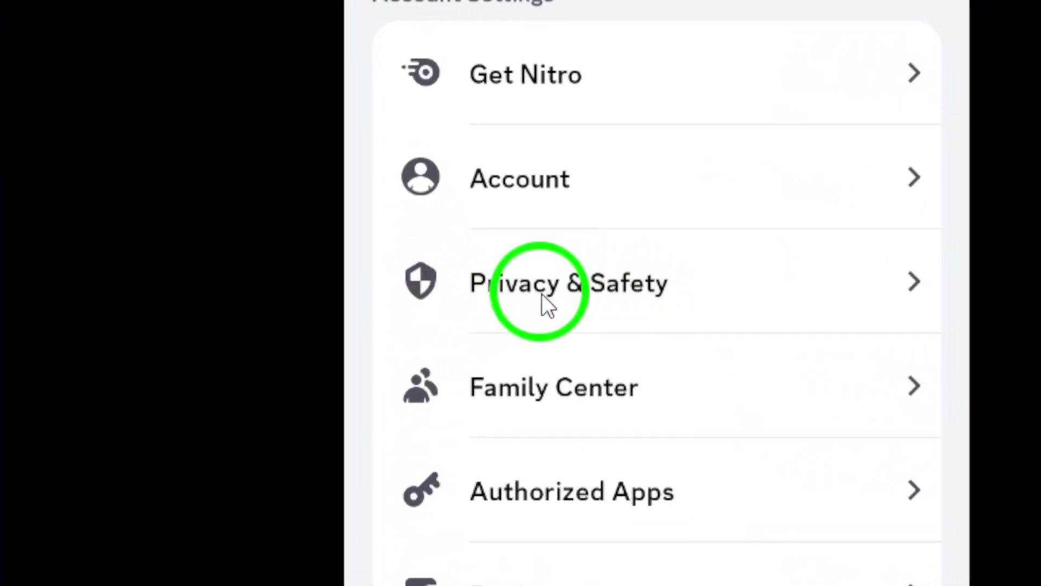
- Open Privacy & Safety and scroll down to 'Request all of my Data'
left_click(512, 292)
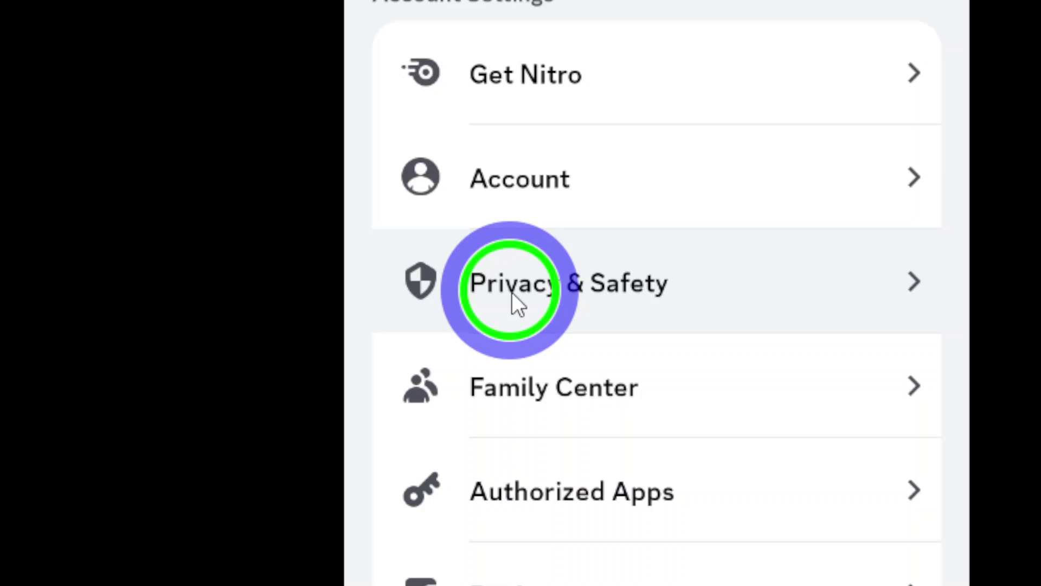
scroll(513, 358, "down", 3)
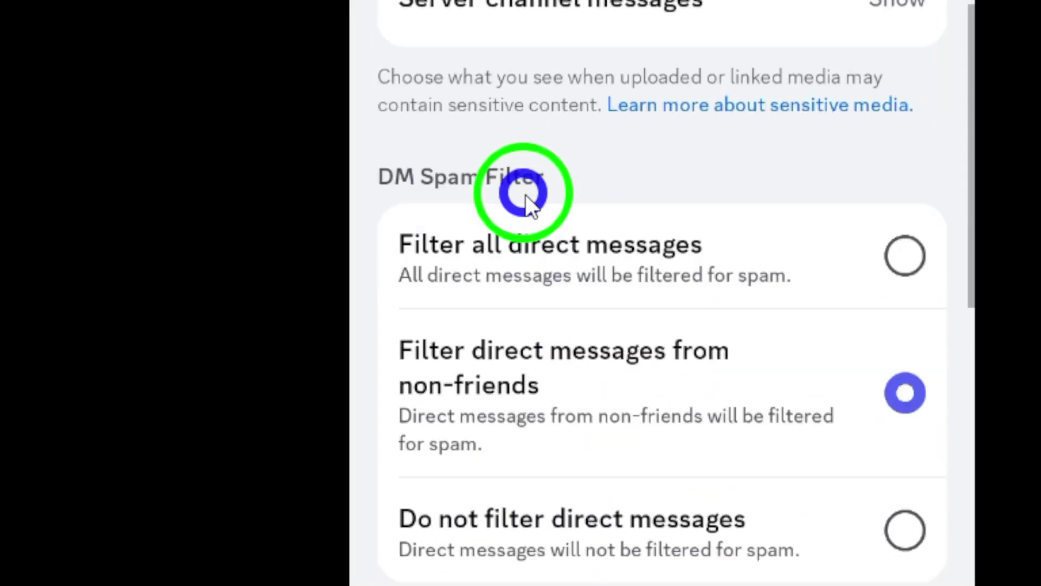
scroll(525, 198, "down", 5)
scroll(523, 291, "down", 4)
scroll(551, 458, "down", 4)
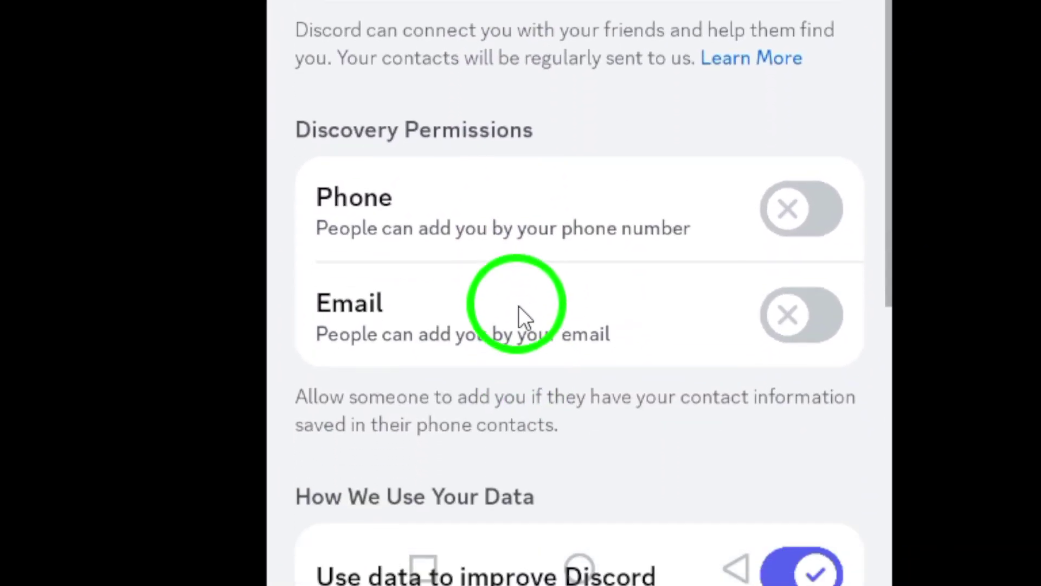
left_click_drag(542, 491, 534, 191)
left_click_drag(505, 442, 518, 103)
scroll(517, 103, "down", 3)
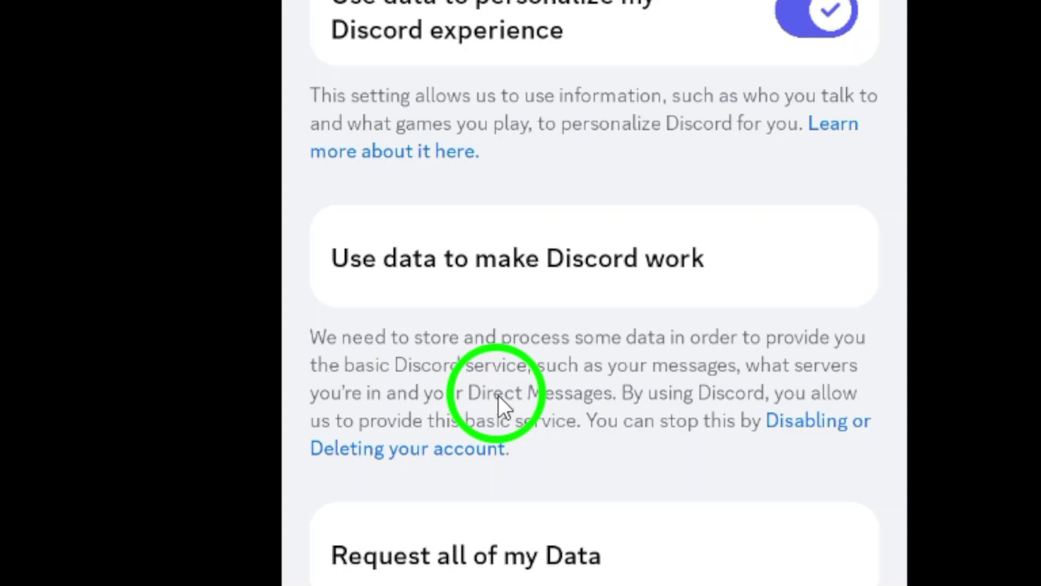
scroll(500, 407, "down", 3)
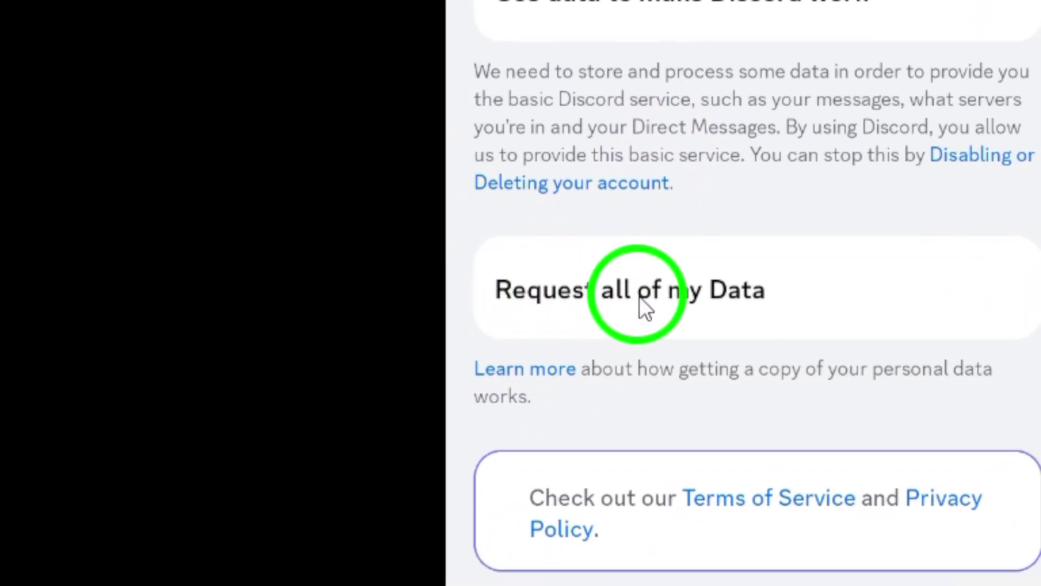